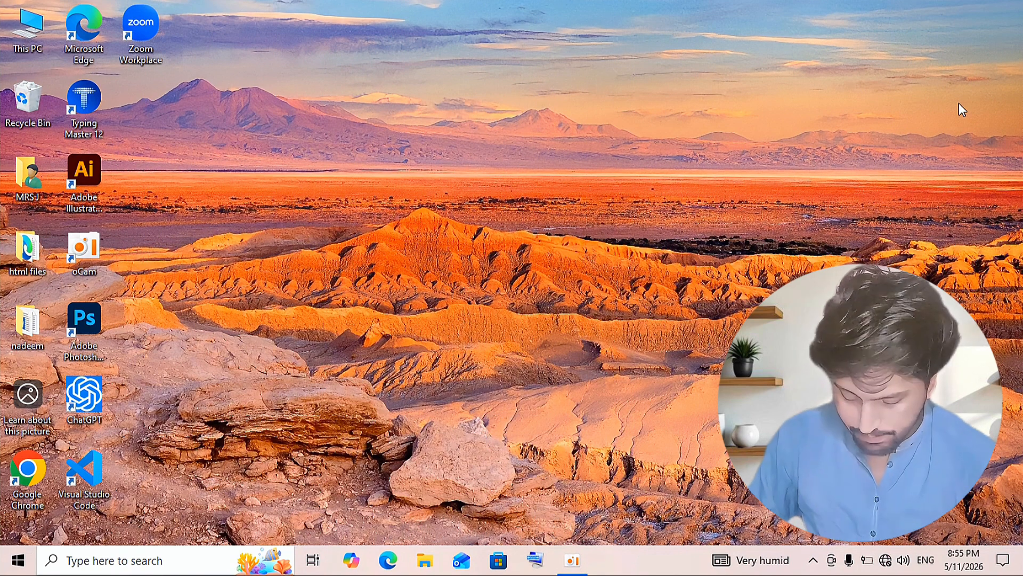
Lock the PC, then open Personalization settings from the desktop shortcut menu
key(super+l)
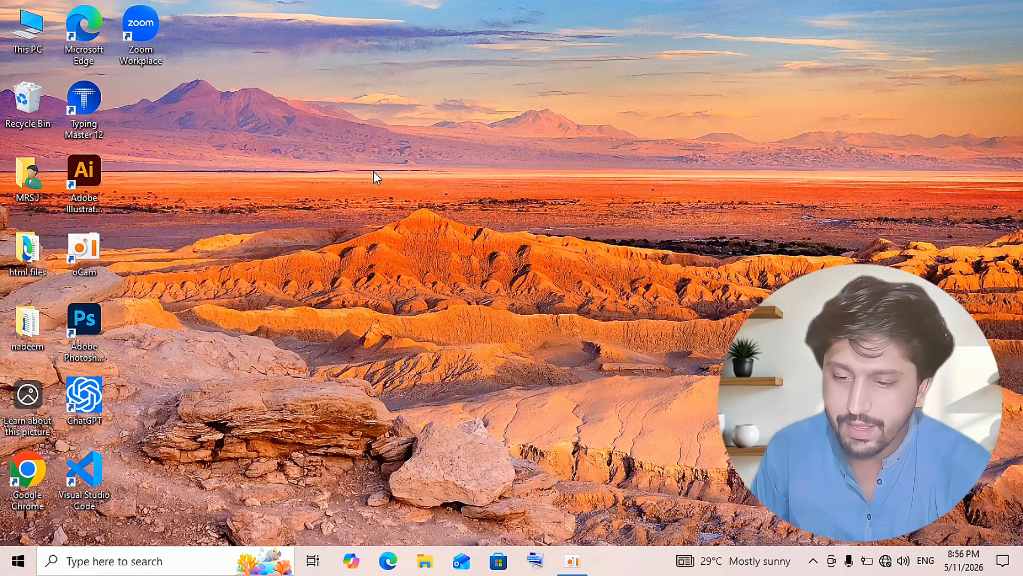
right_click(373, 171)
click(445, 368)
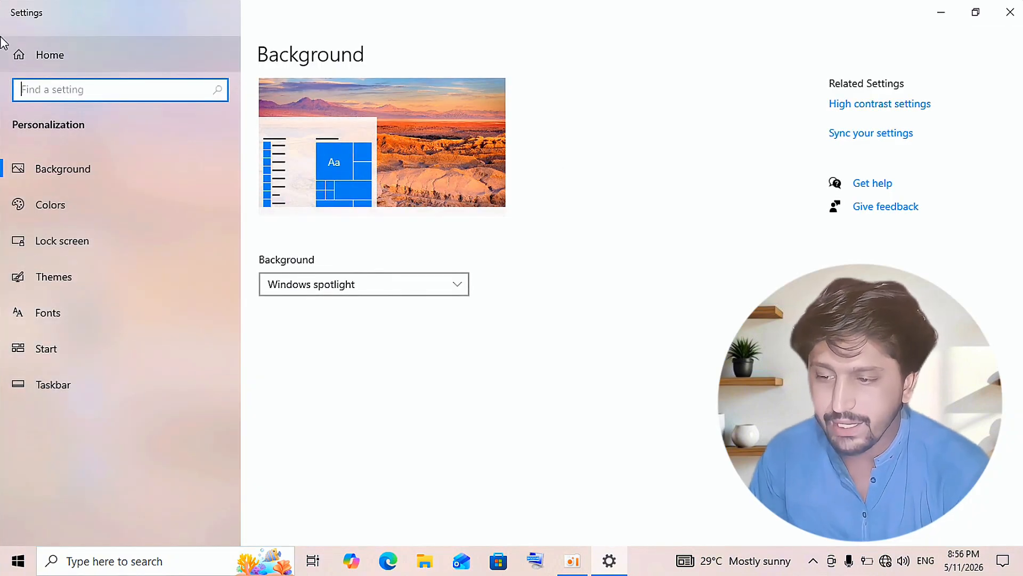
Go to the Settings home page and open Accounts
click(28, 60)
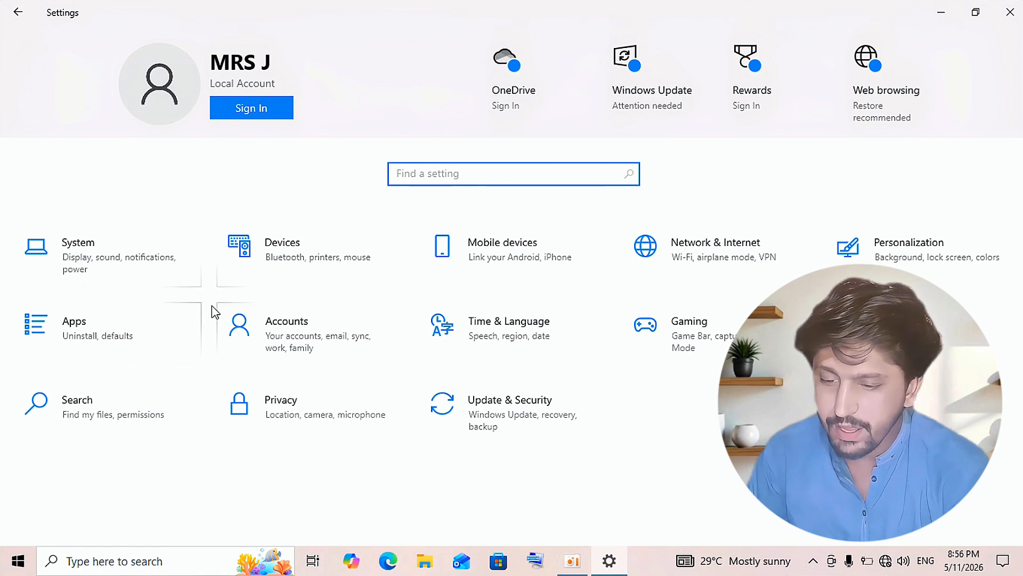
click(312, 325)
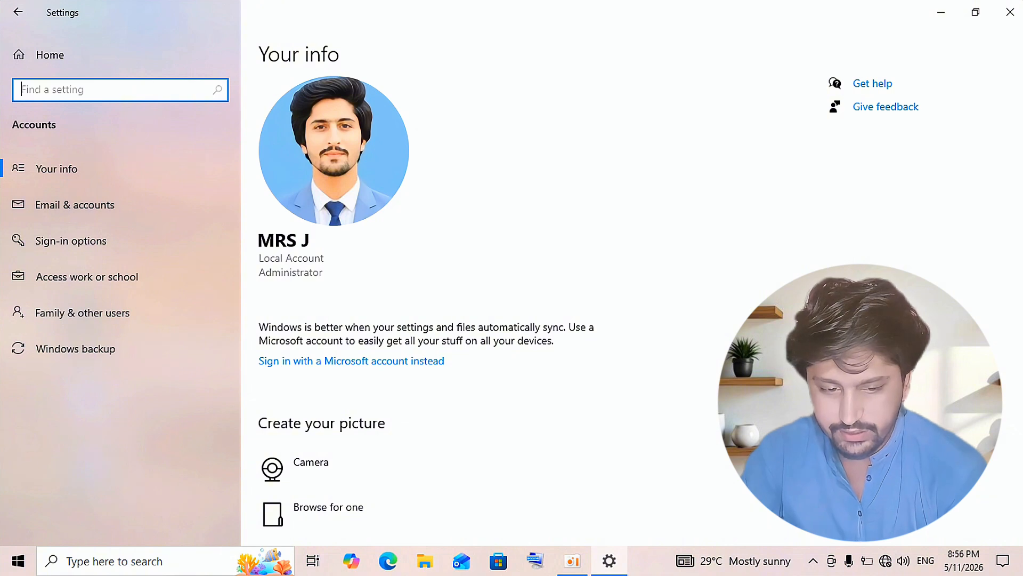
scroll(1019, 267, down, 1)
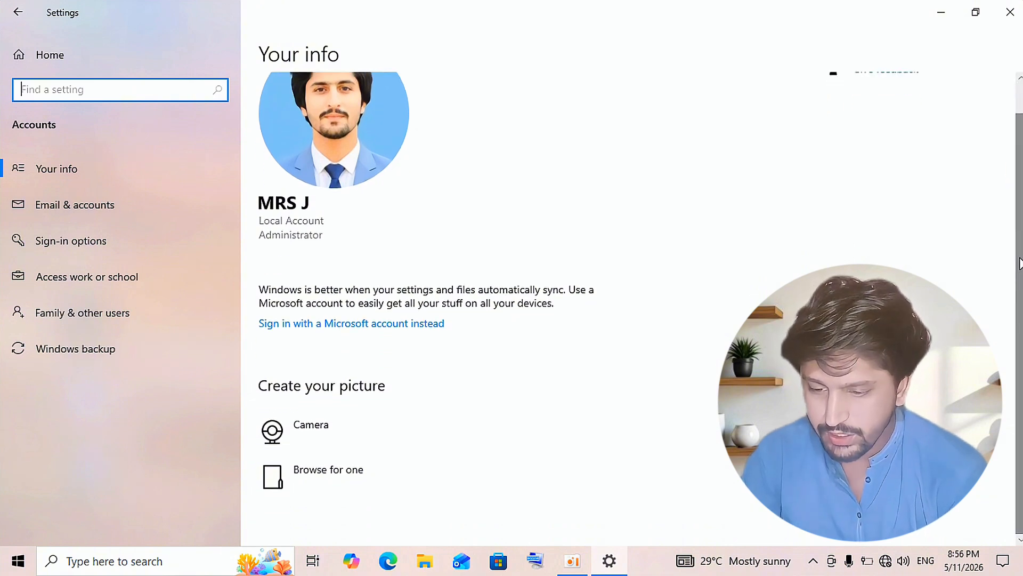
scroll(1018, 251, up, 1)
In Sign-in options, expand Password and begin changing the account password
click(131, 237)
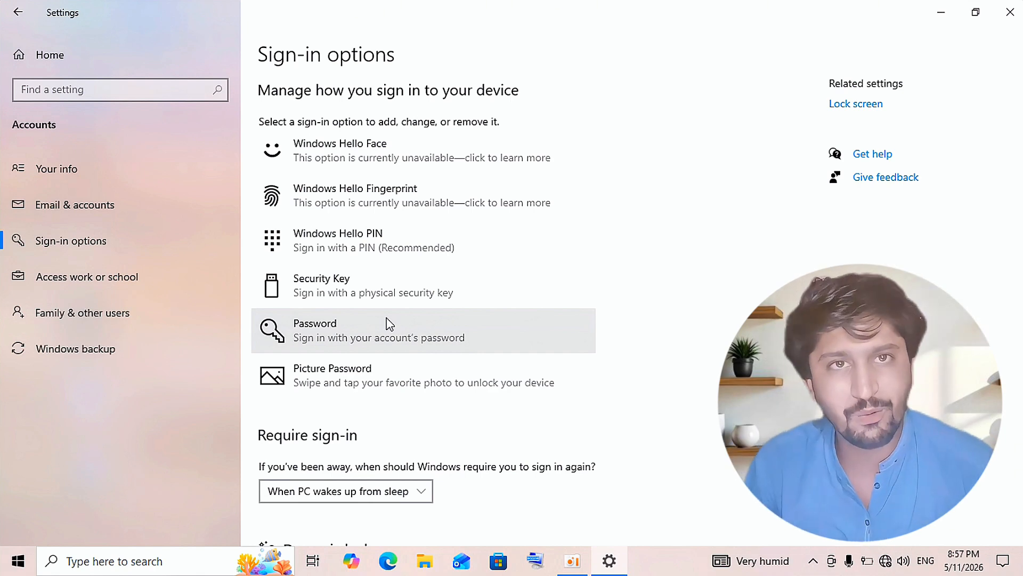
click(389, 323)
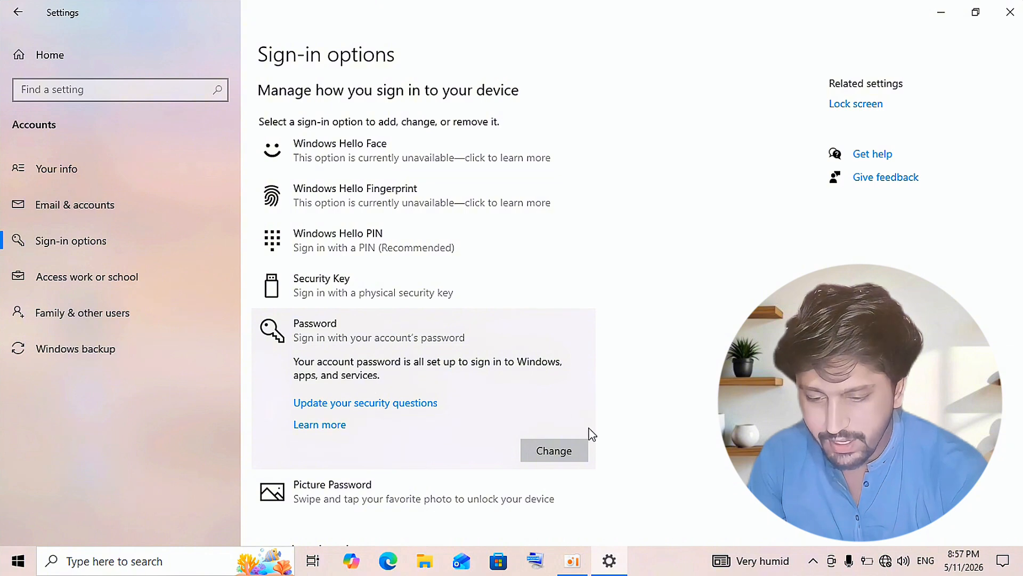
click(555, 451)
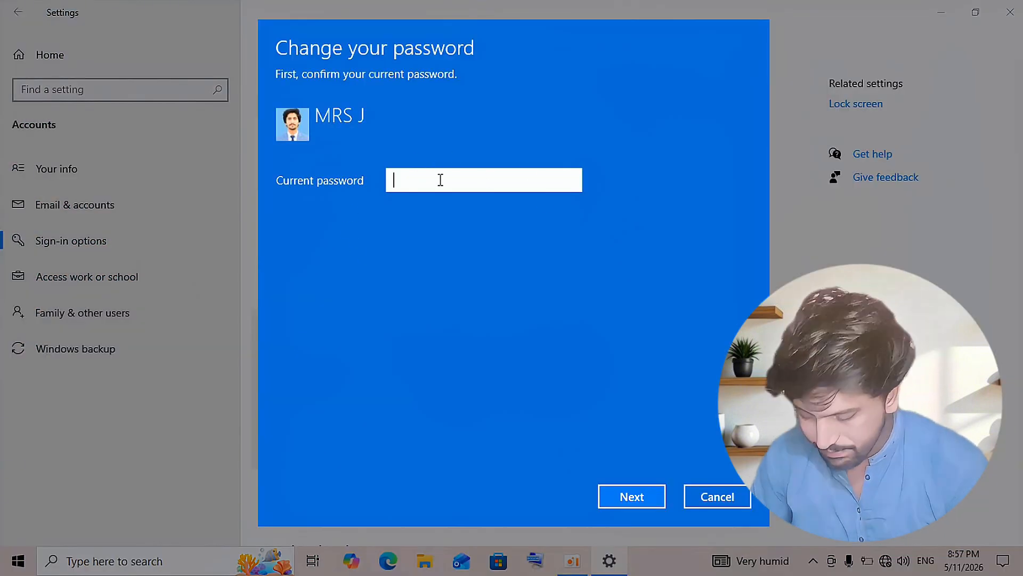
Verify the current password, enter and confirm a new password, add a password hint, and finish
text(••••)
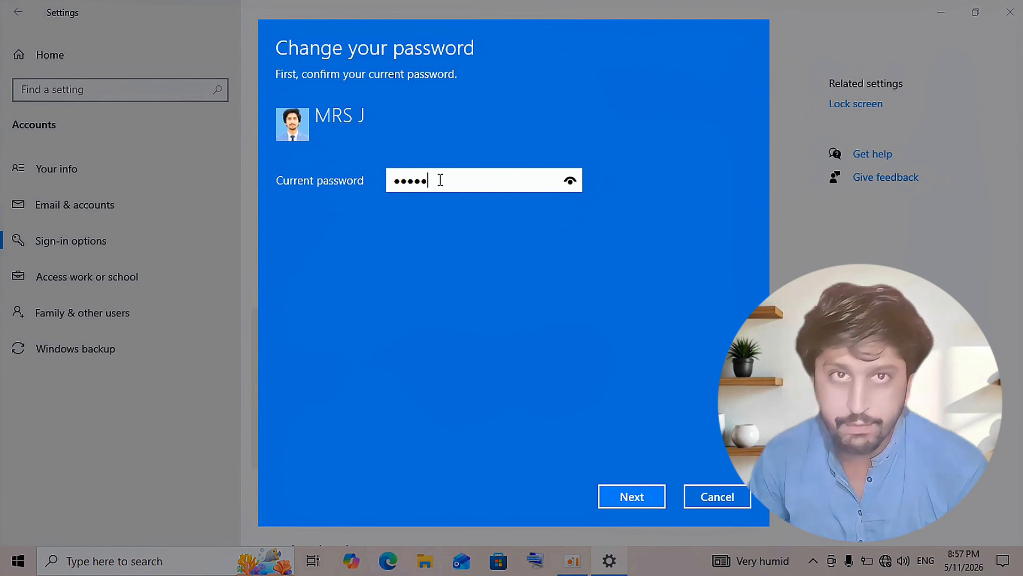
text(••••)
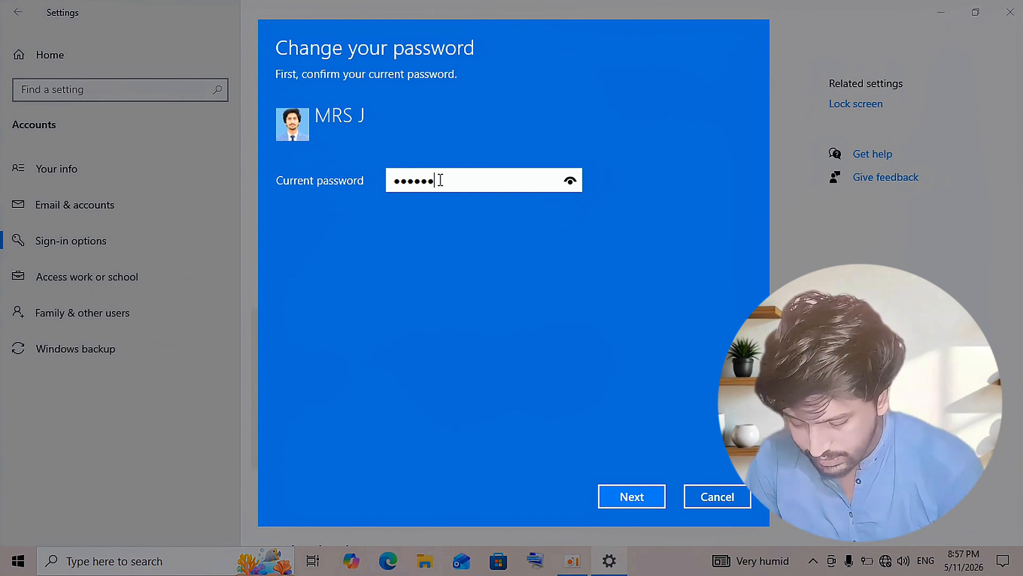
key(Return)
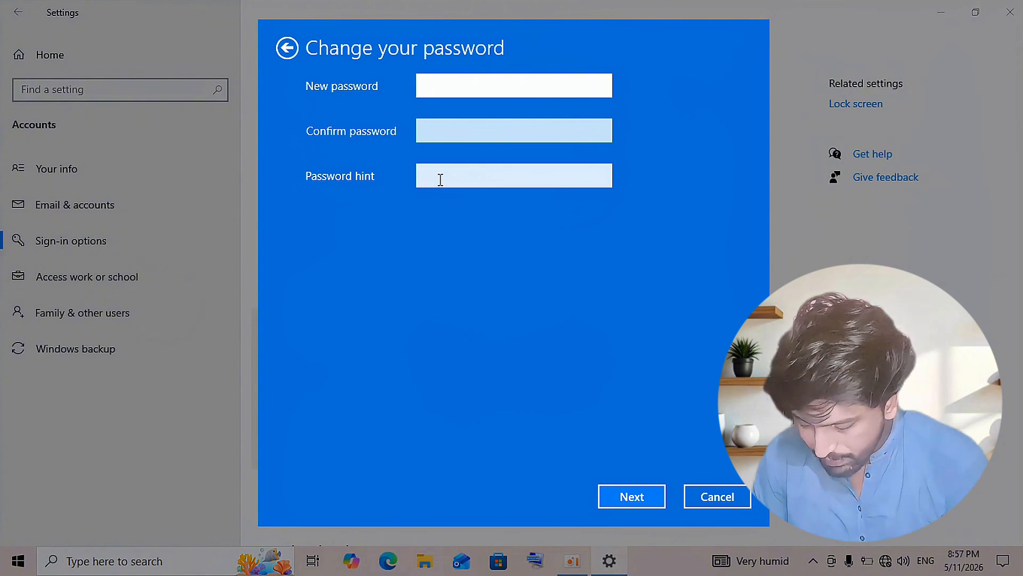
text(••••••••)
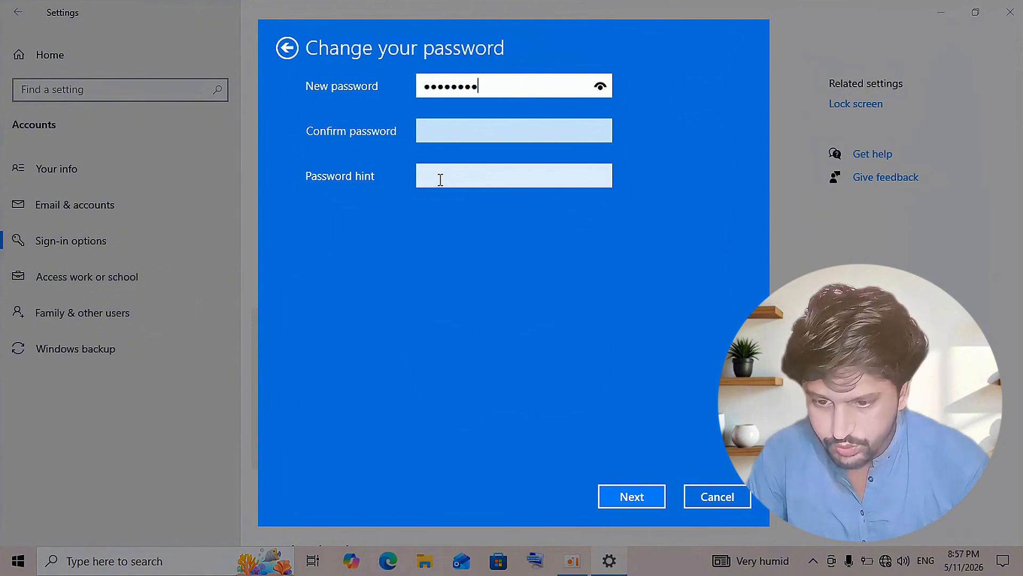
click(458, 130)
text(••••••)
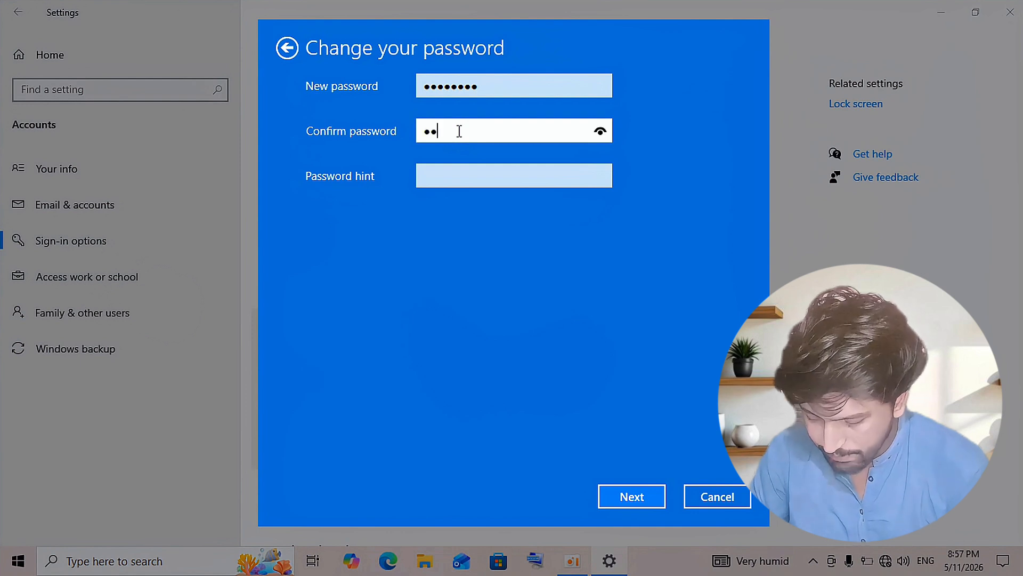
text(••)
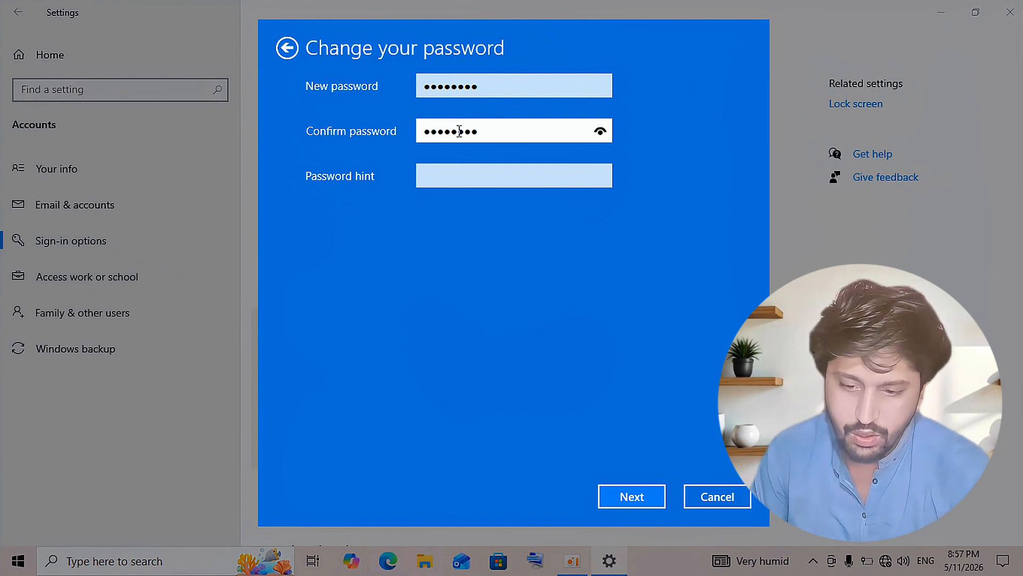
click(458, 169)
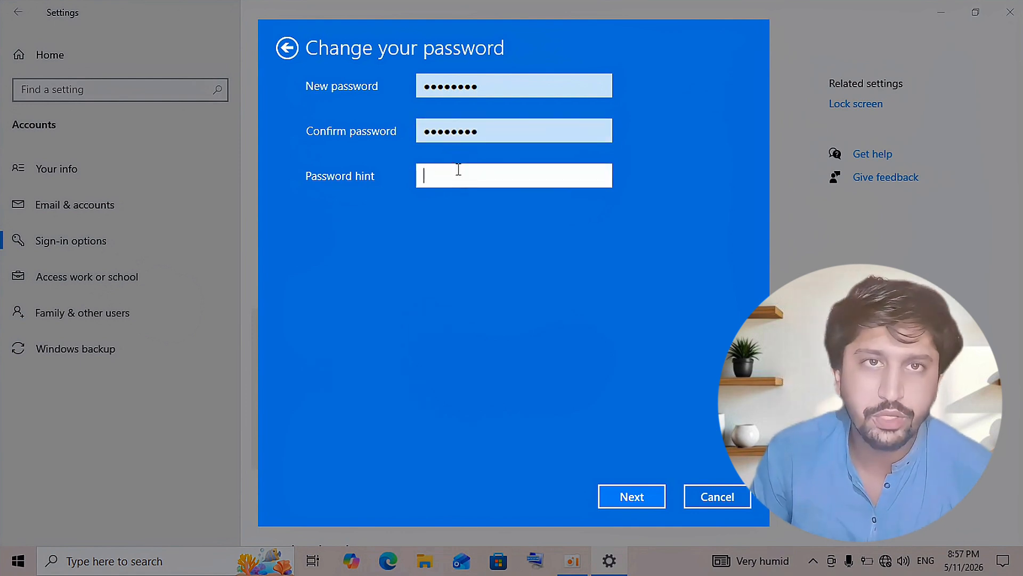
text(000)
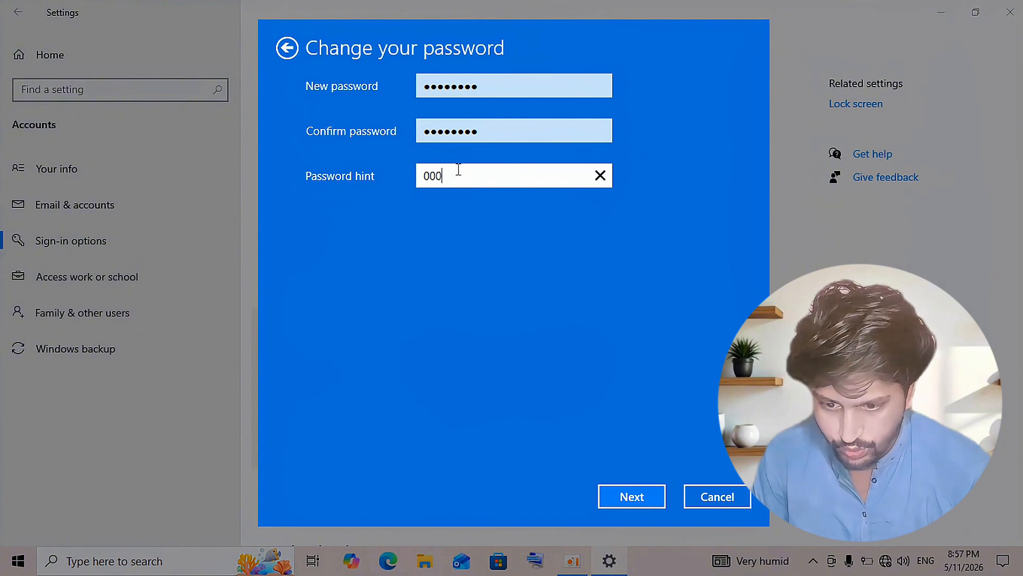
text(0javed)
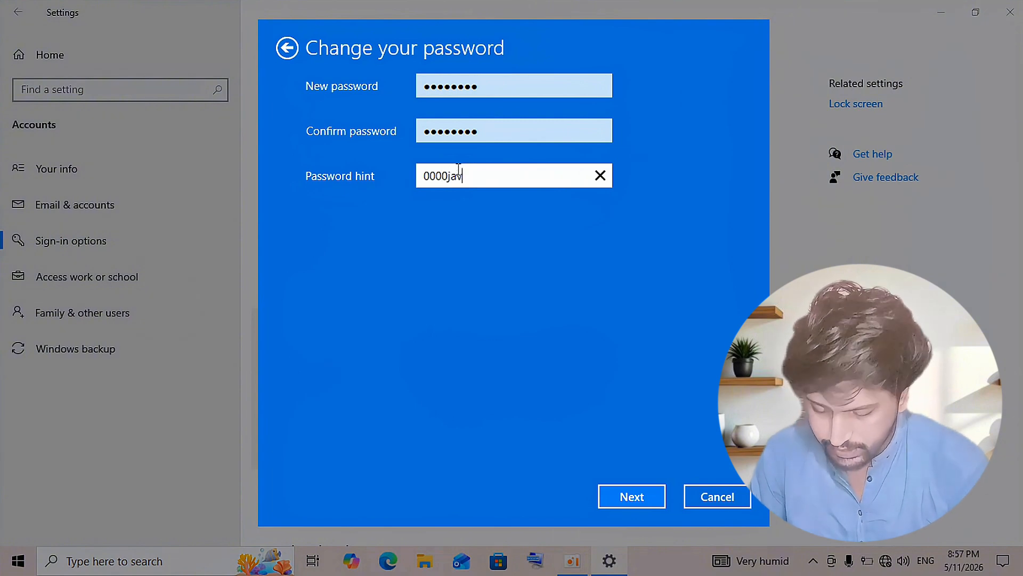
click(632, 493)
click(632, 497)
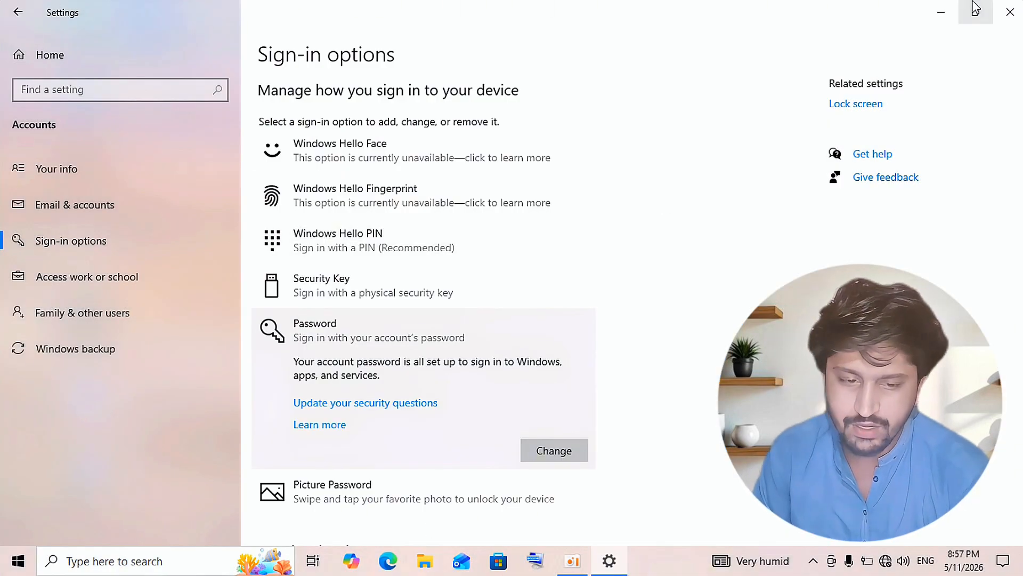
Close Settings and lock the PC to sign in with the new password
click(1010, 12)
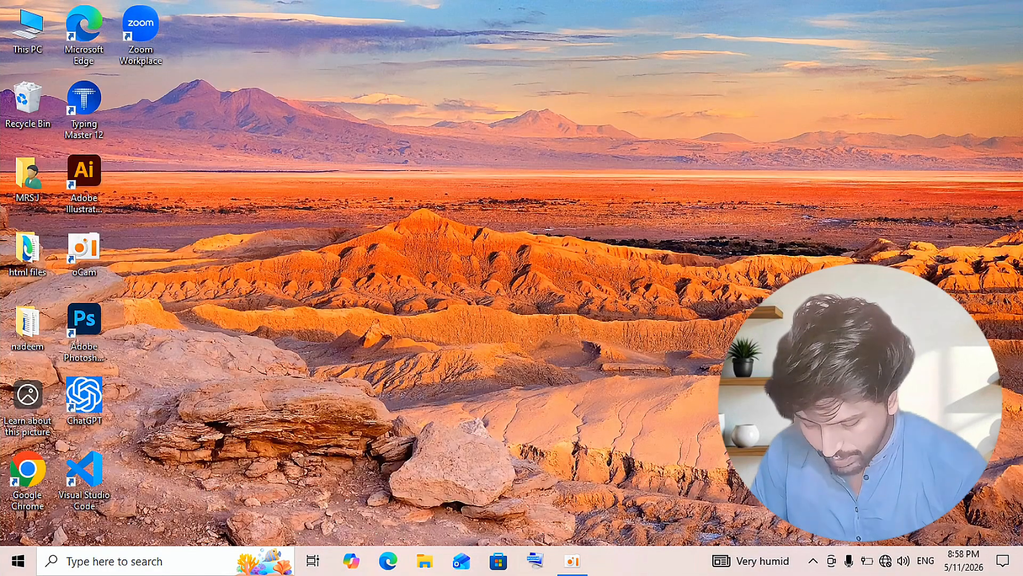
key(super+l)
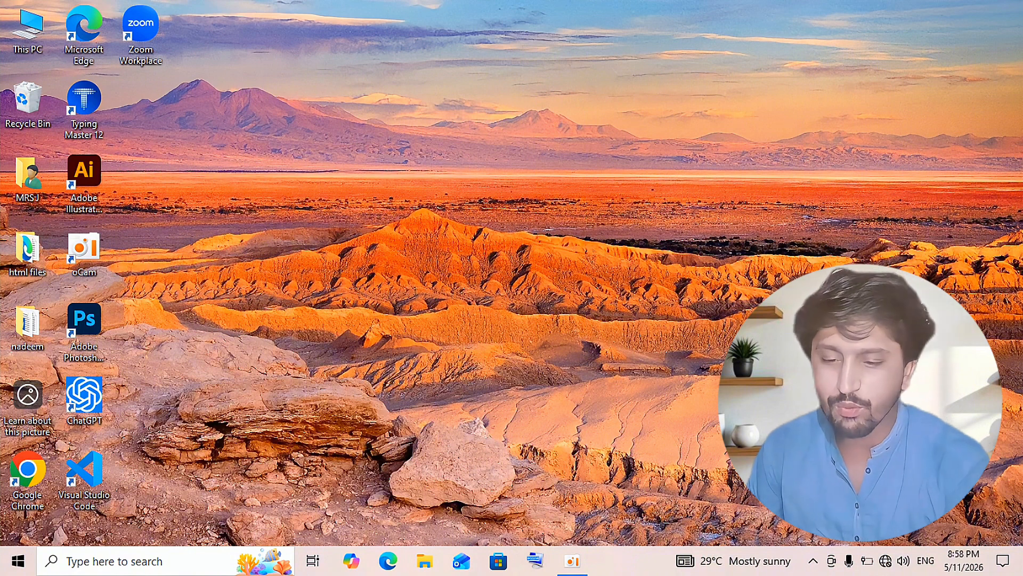
Reopen Settings through Personalize, go to Accounts > Sign-in options, and expand Picture Password
right_click(304, 155)
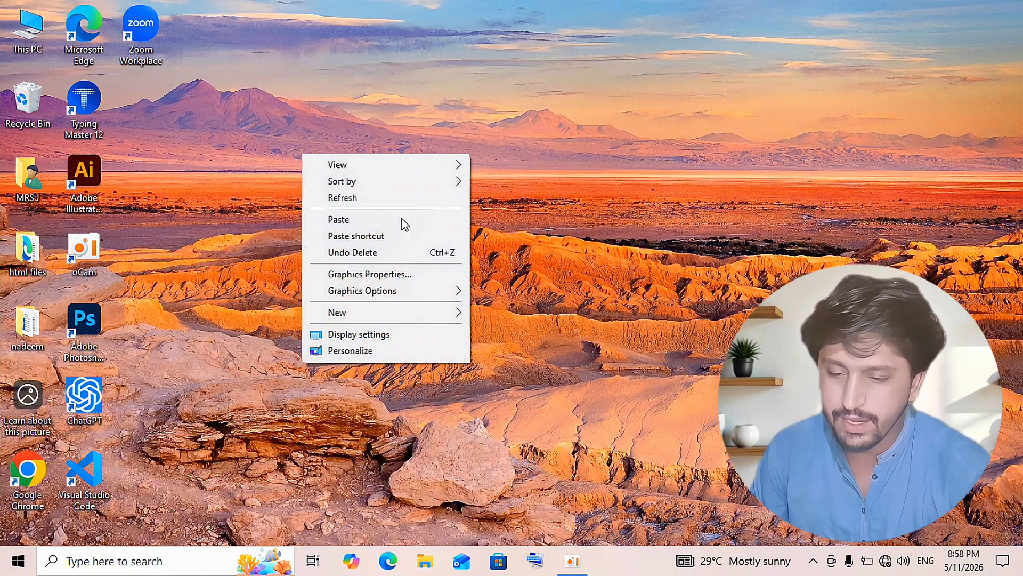
click(400, 349)
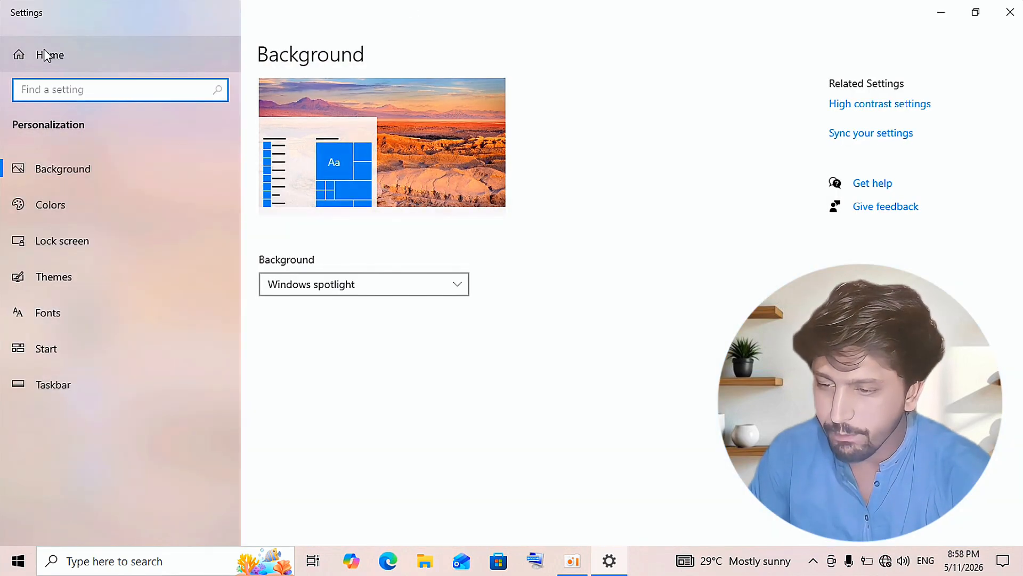
click(45, 55)
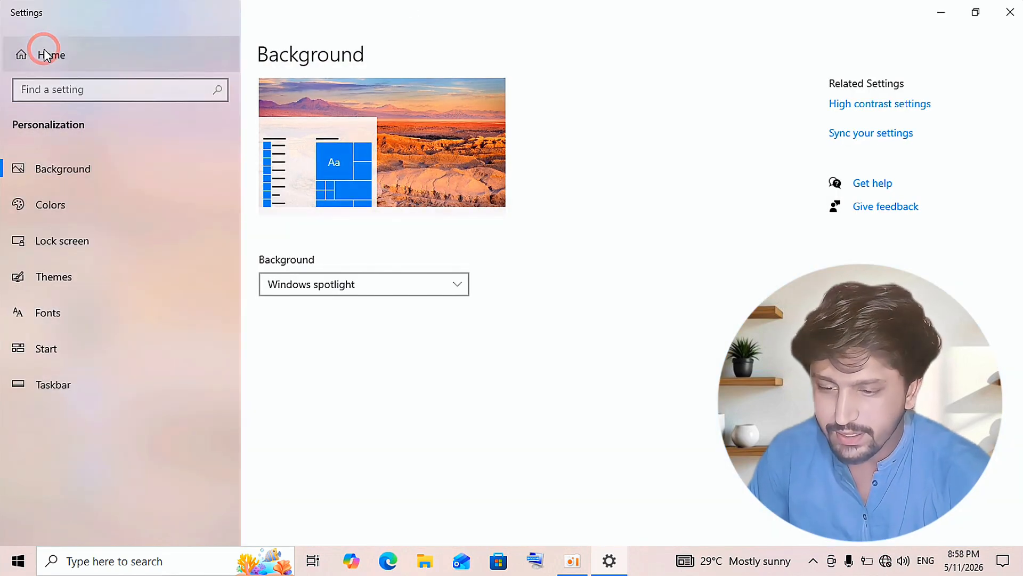
click(282, 342)
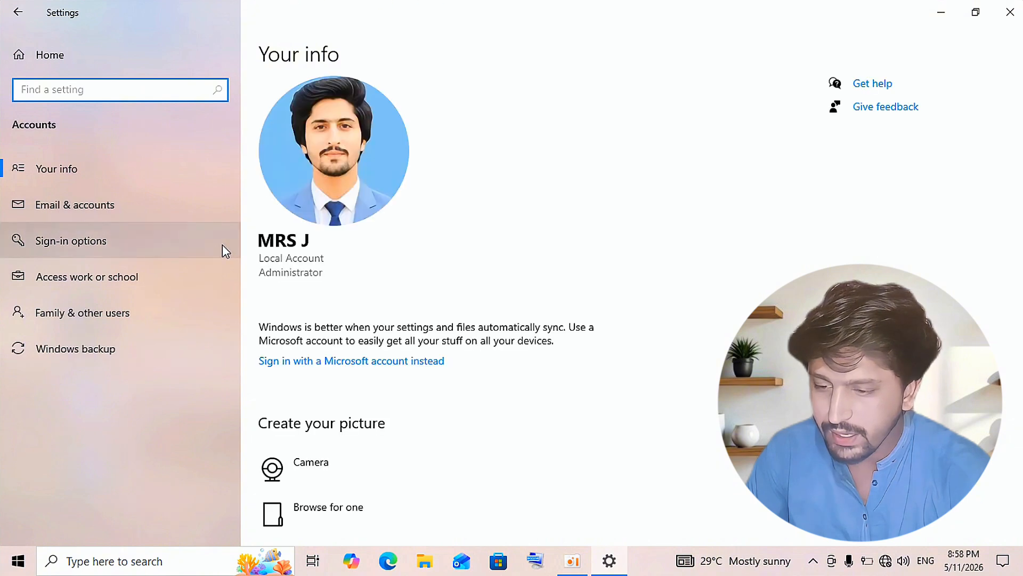
click(167, 244)
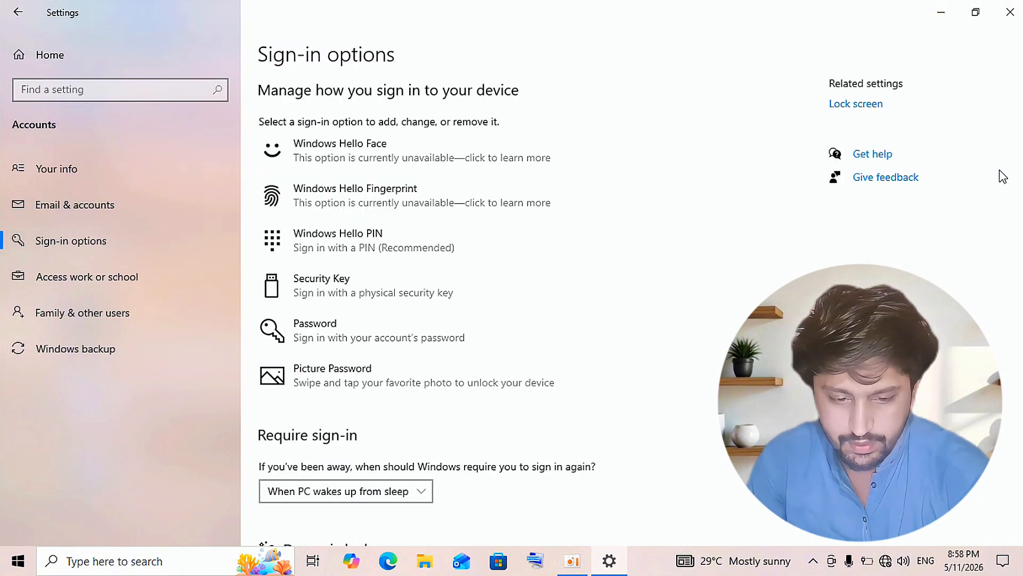
scroll(1004, 184, down, 3)
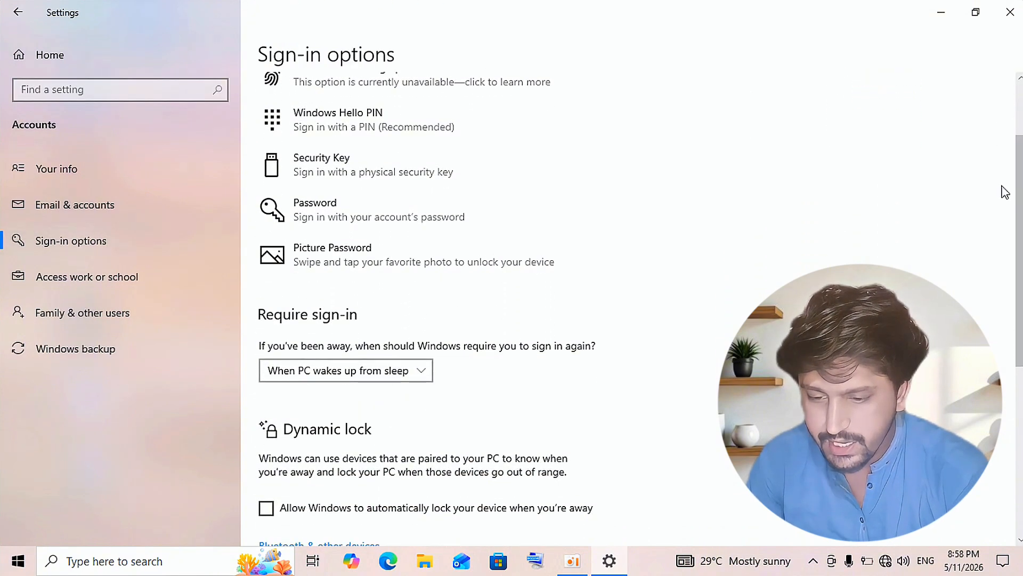
click(446, 254)
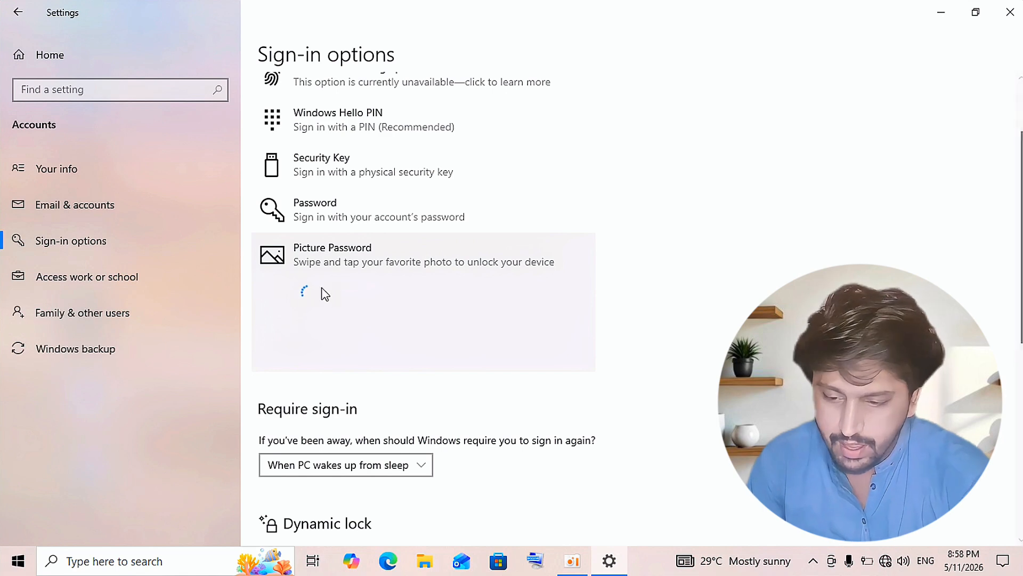
Start adding a picture password and confirm identity with the account password
click(575, 352)
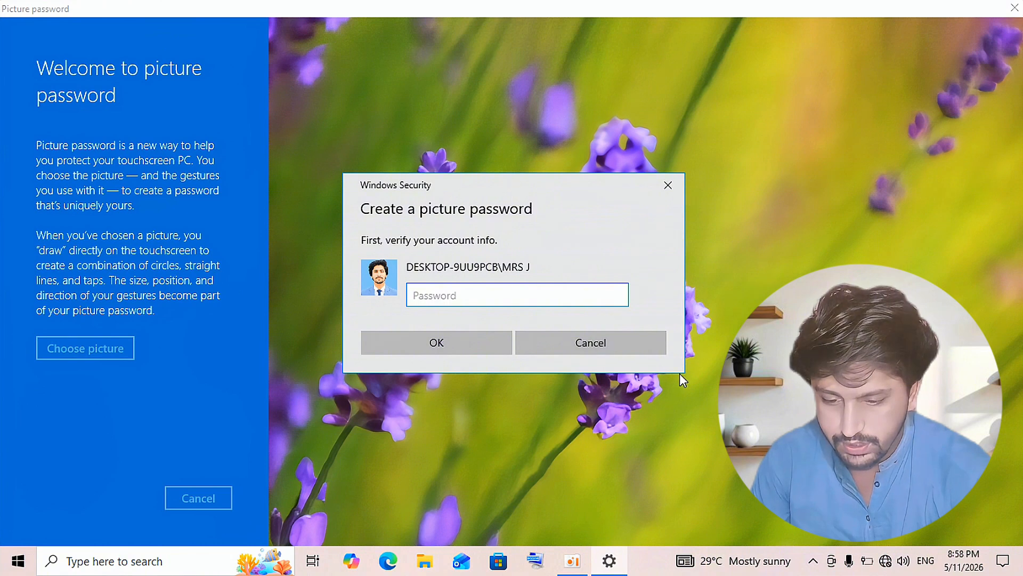
click(449, 300)
text(1)
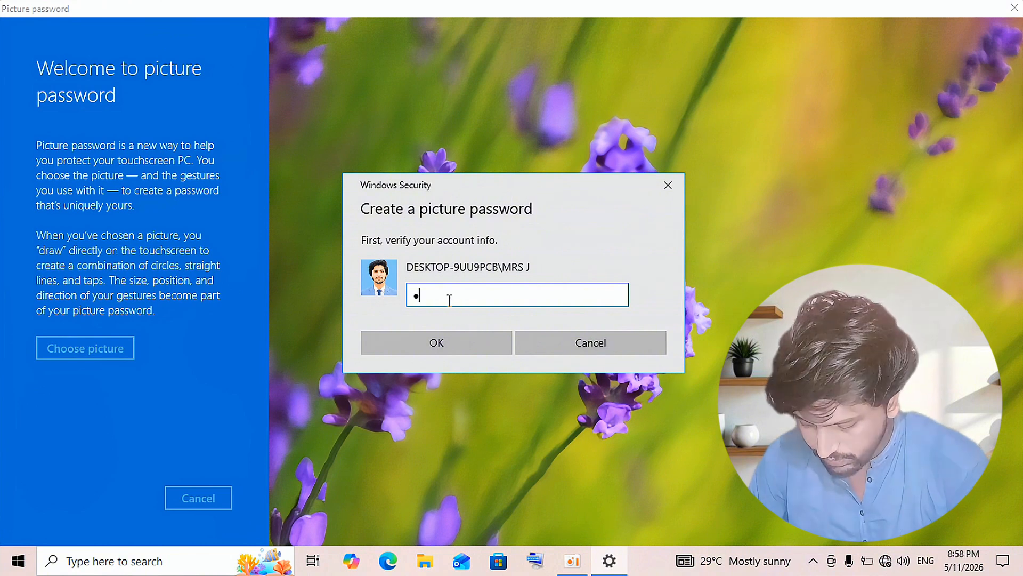
text(2345678)
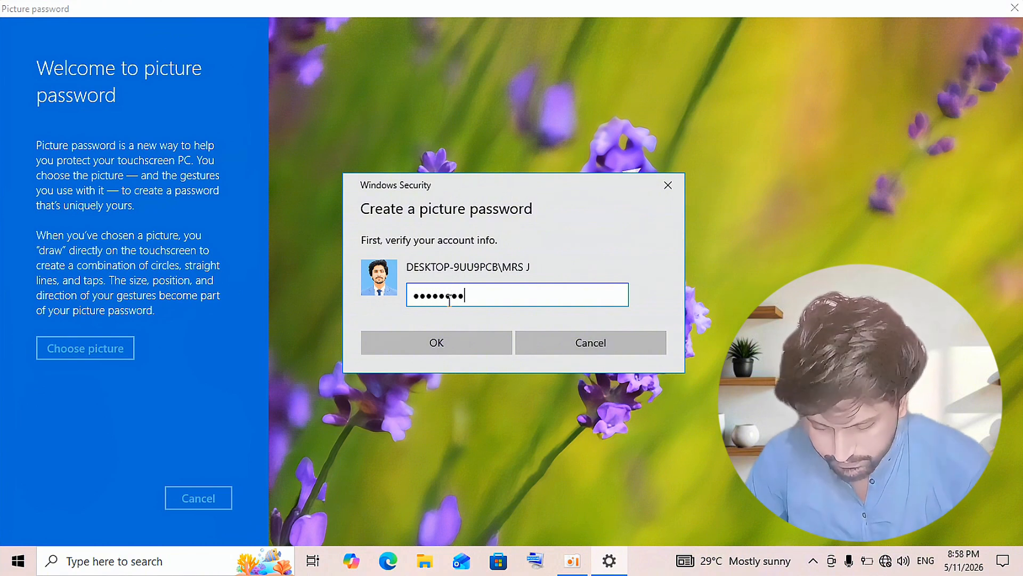
key(Return)
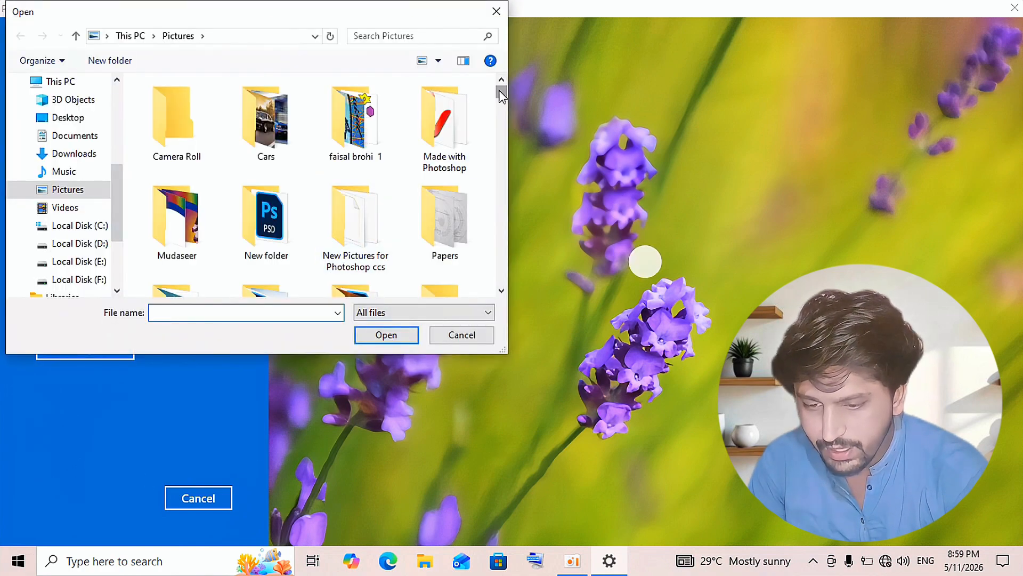
Pick the portrait photo from Pictures and use it as the picture password image
drag(503, 93, 479, 277)
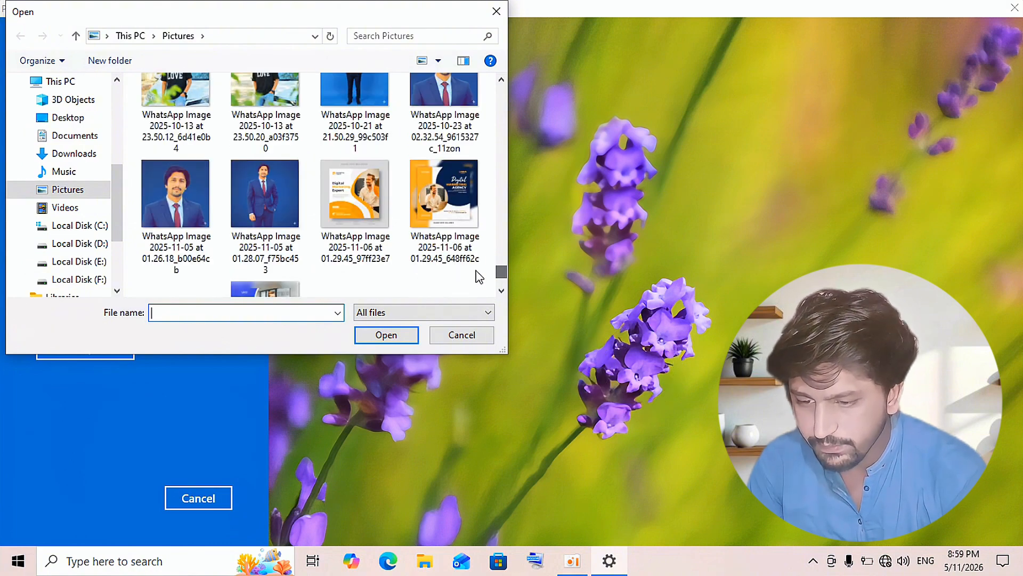
double_click(170, 215)
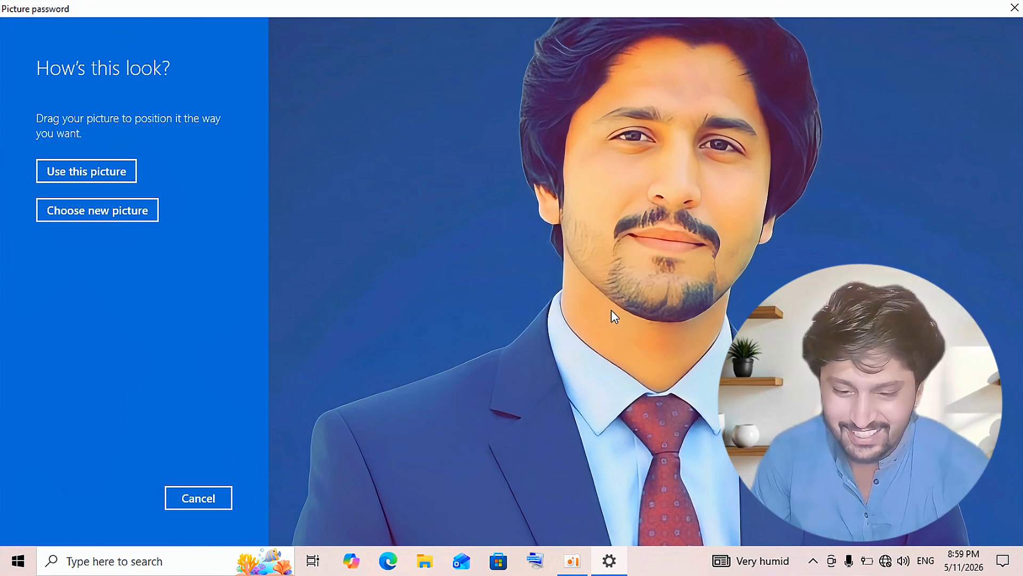
click(673, 423)
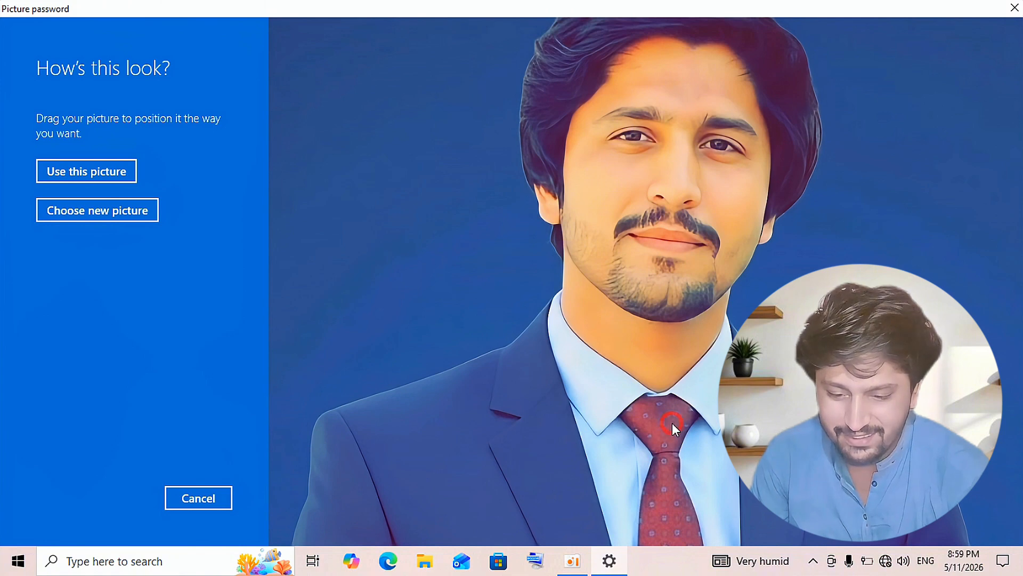
click(109, 174)
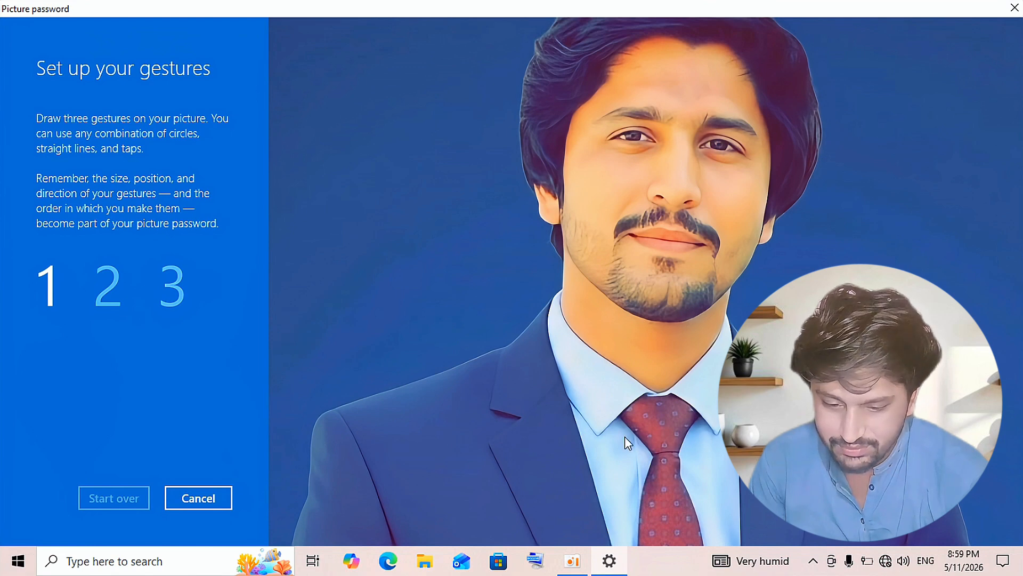
Draw the tie tap, a second gesture, and the nose tap, repeat them to confirm, and finish
click(670, 433)
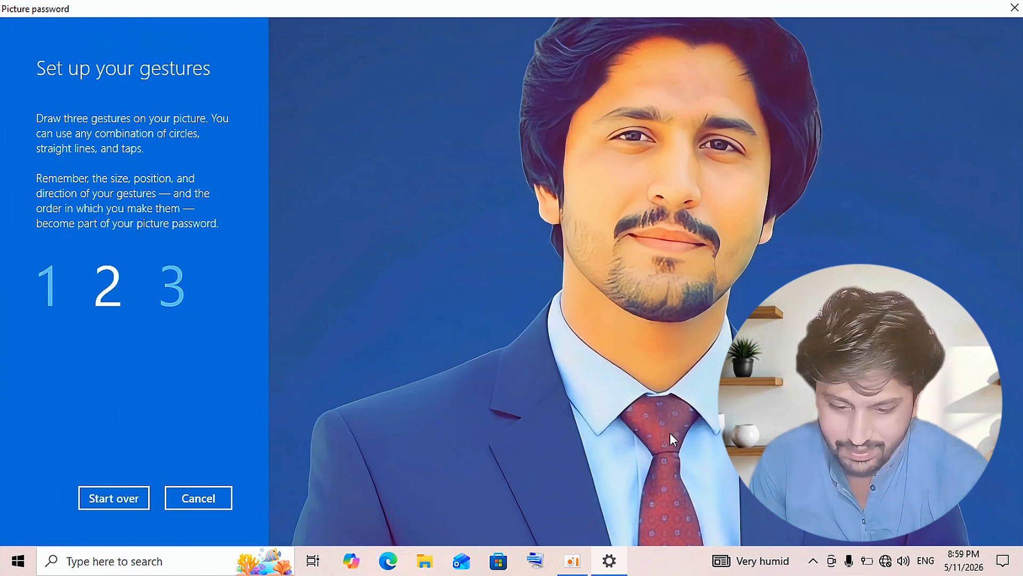
click(773, 381)
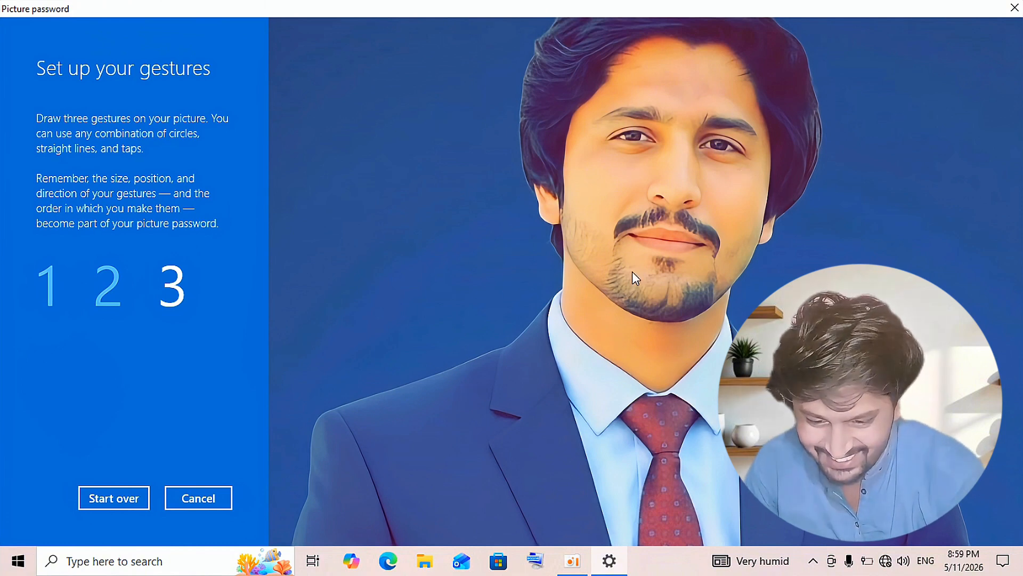
click(678, 187)
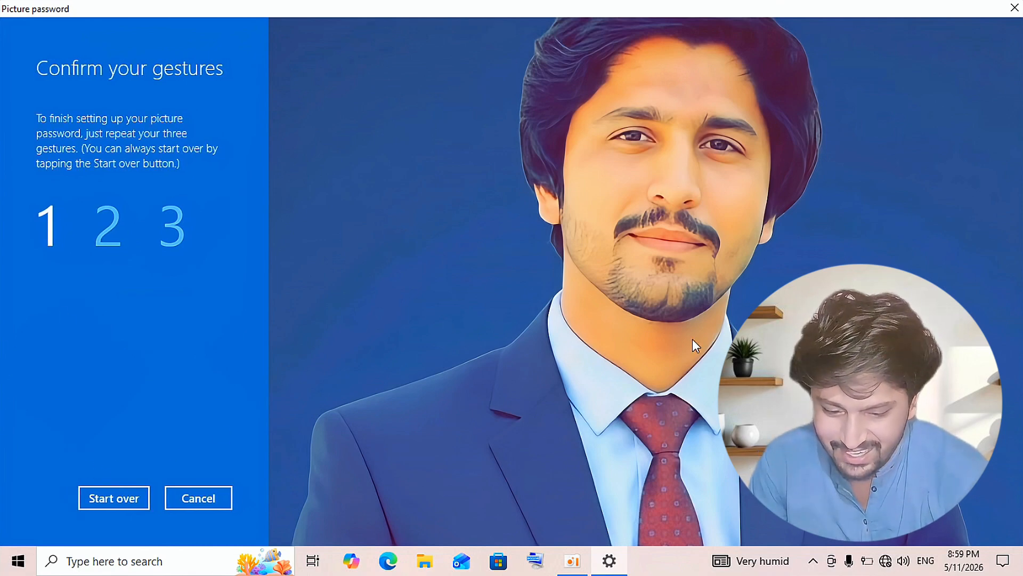
click(665, 417)
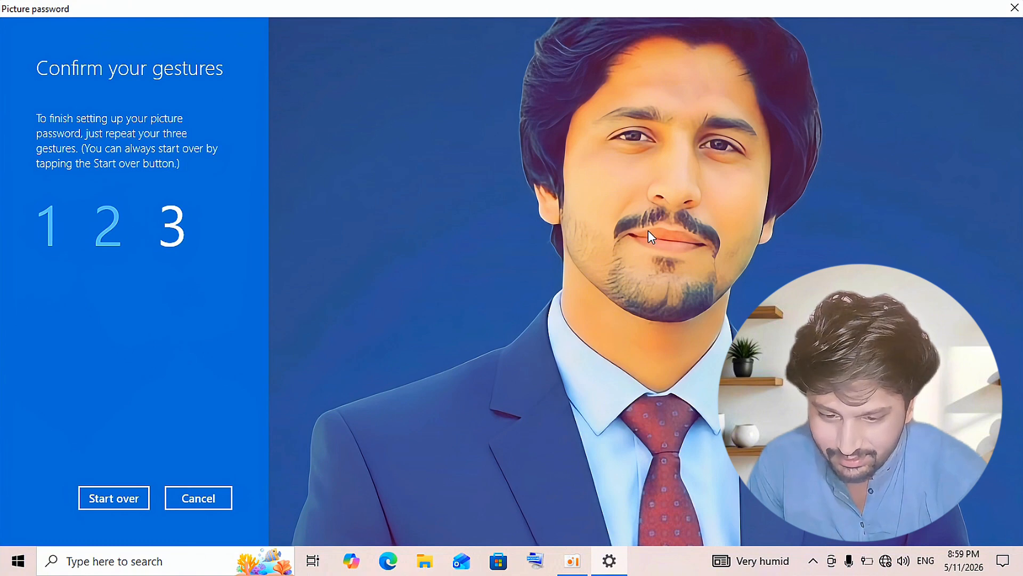
click(674, 184)
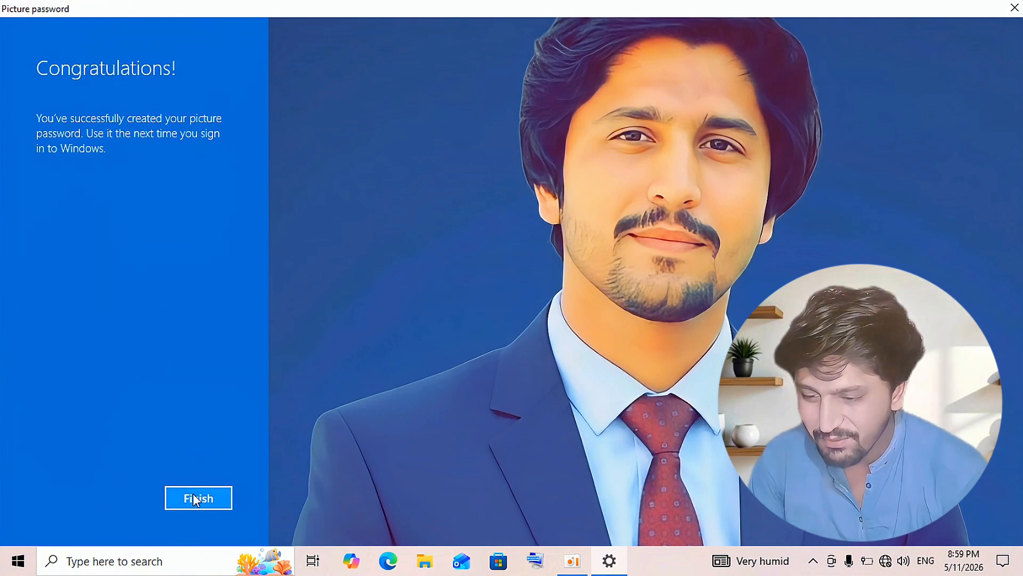
click(194, 495)
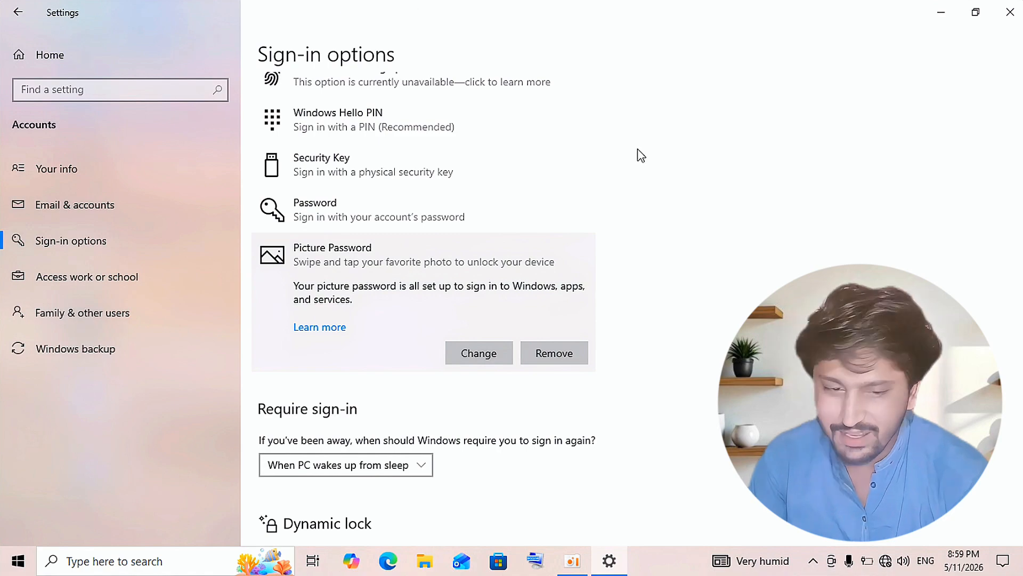
Close the Settings window with its X button
click(1010, 11)
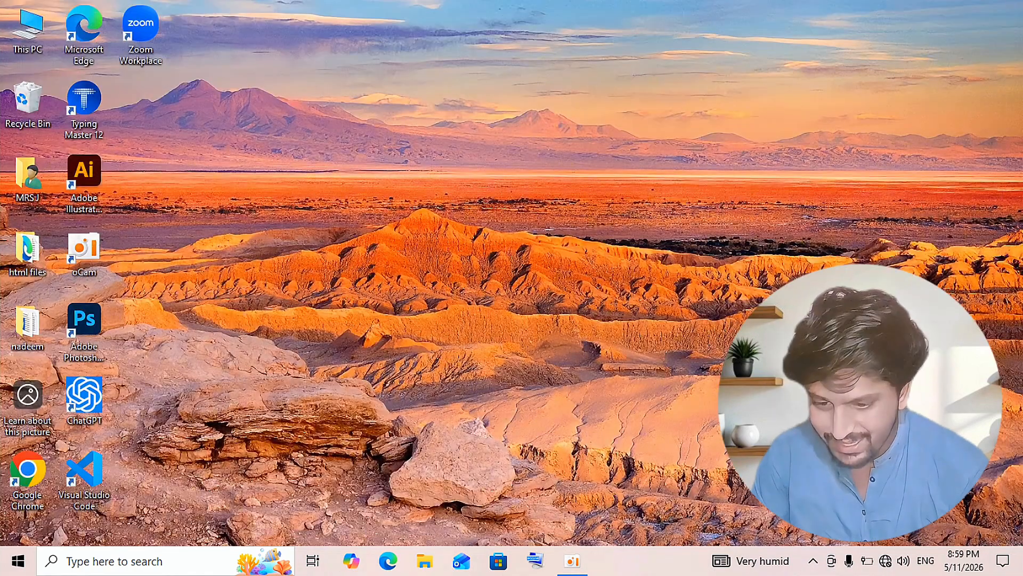